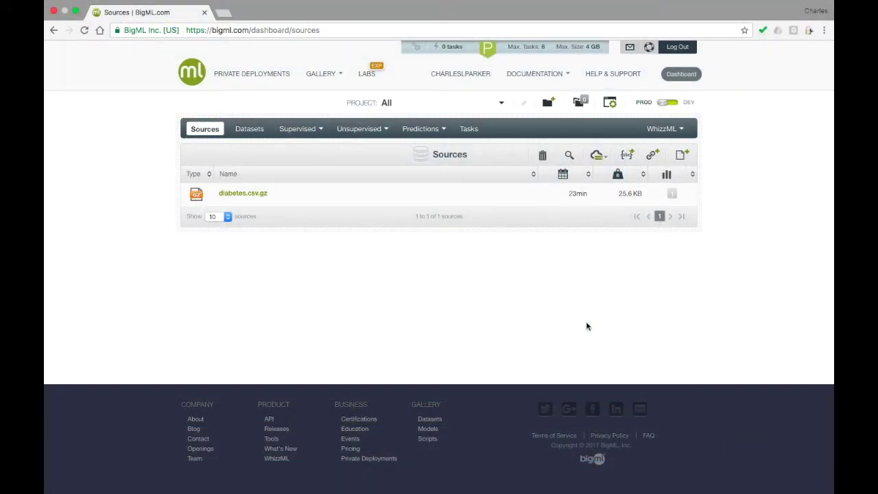
From the Sources dashboard with diabetes.csv.gz, open the Supervised dropdown of model types.
click(311, 129)
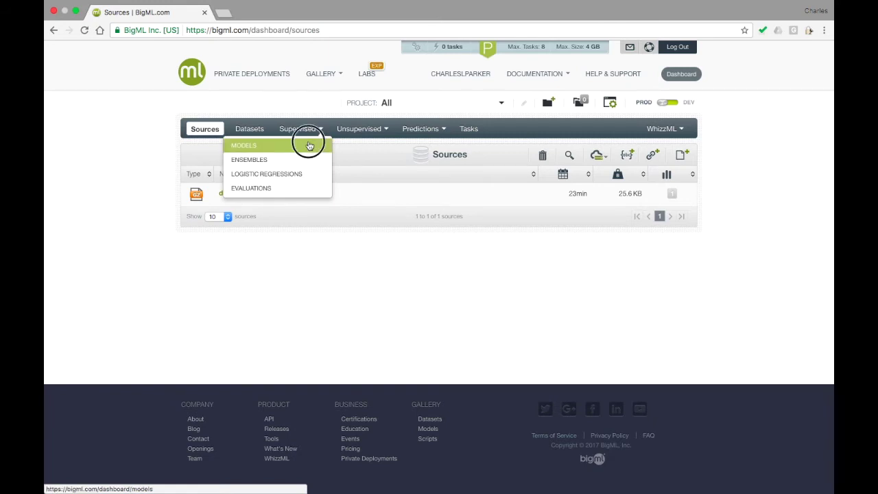
Open the Diabetes Diagnosis' model from Supervised > Models and start a single prediction from its actions menu.
click(309, 146)
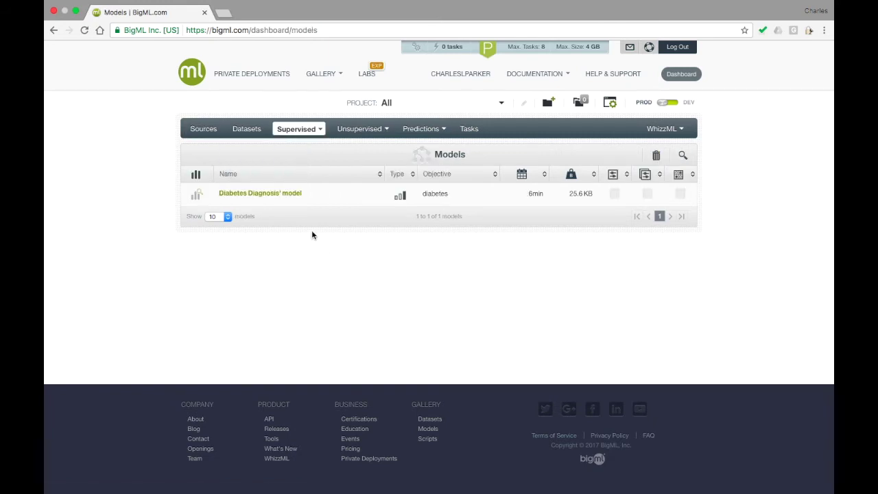
click(277, 197)
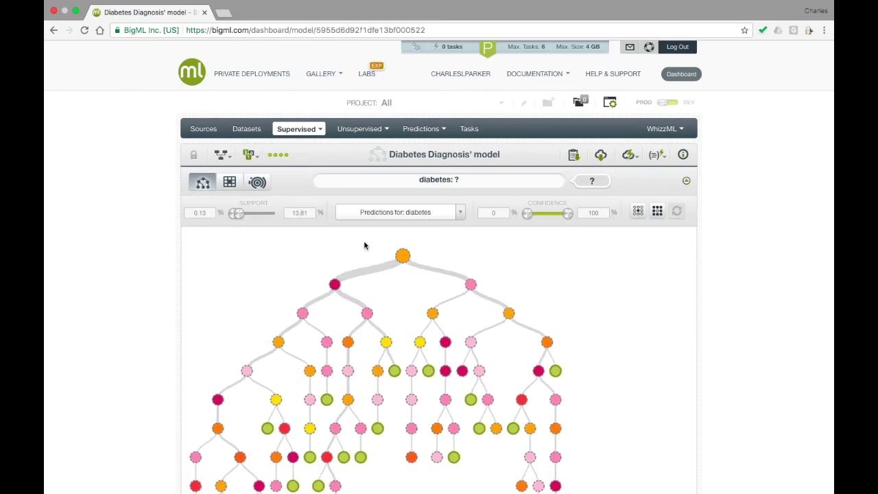
click(627, 160)
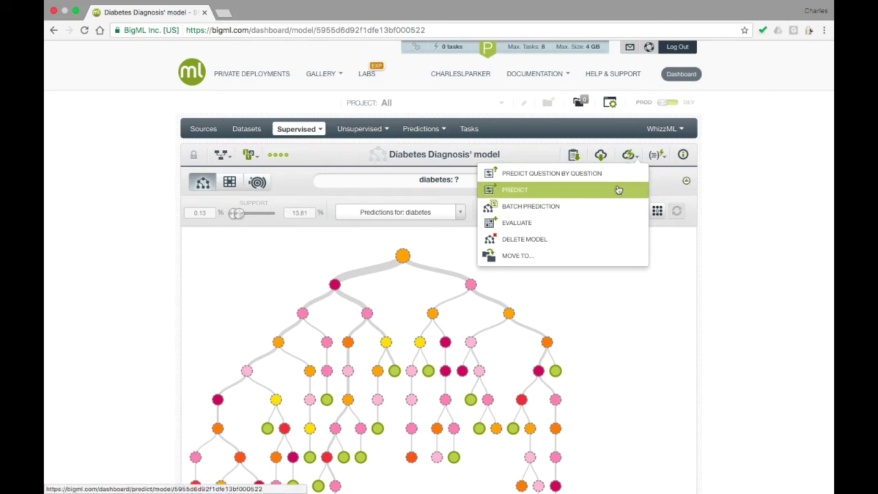
click(618, 189)
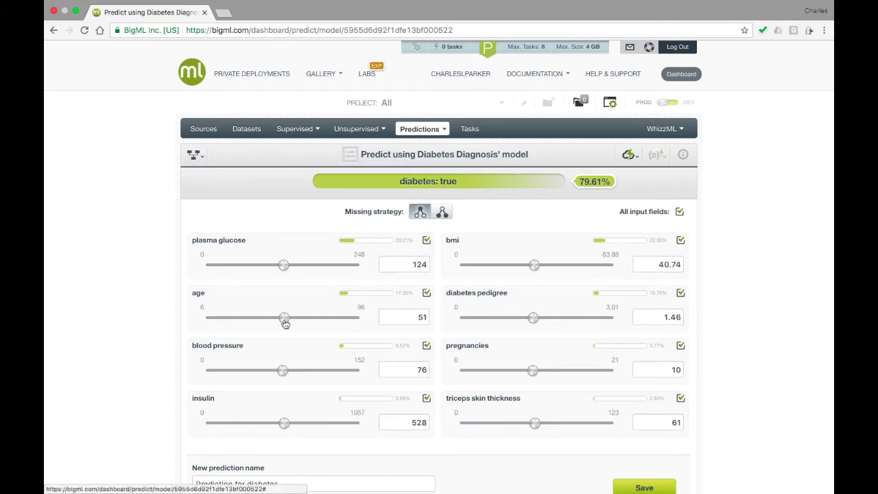
Lower the age and pregnancies, set bmi to 24 and plasma glucose to 105.
drag(284, 319, 247, 321)
drag(534, 371, 456, 371)
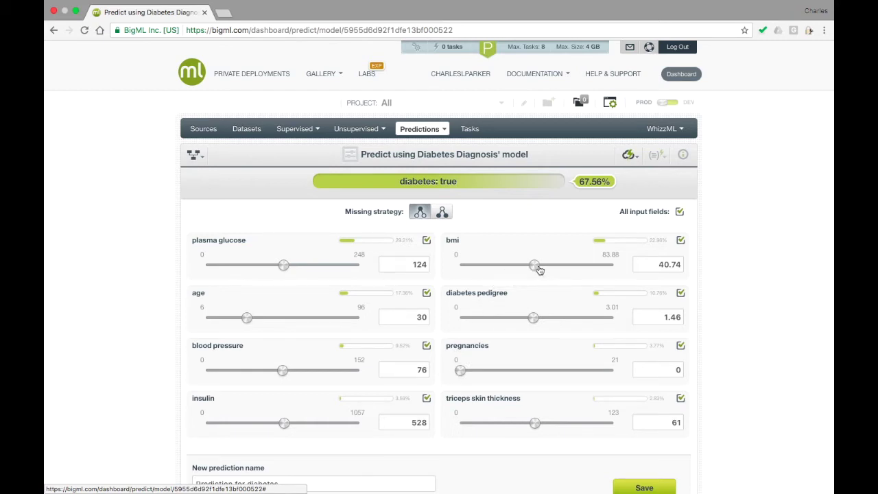
drag(537, 270, 506, 268)
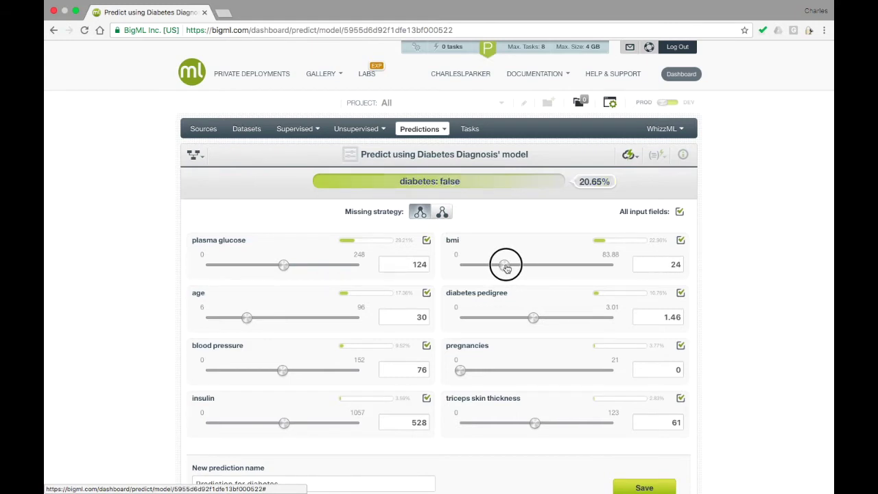
drag(505, 268, 506, 268)
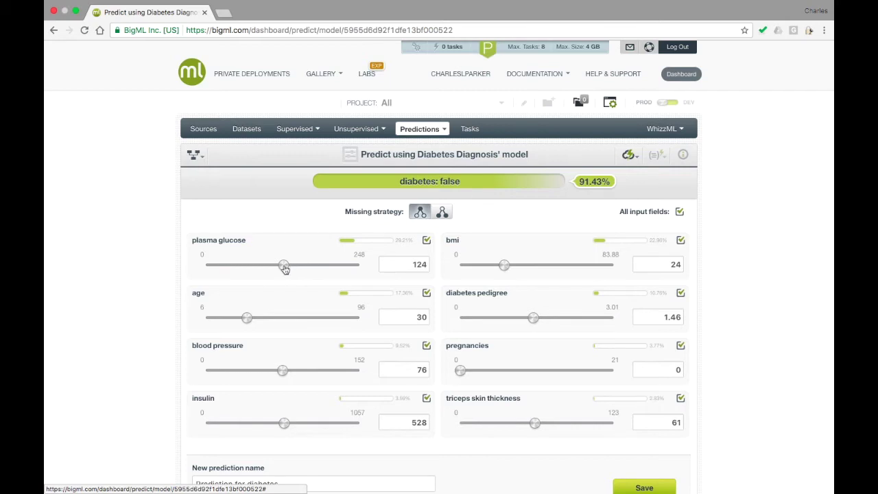
drag(284, 267, 271, 266)
Exclude insulin and triceps skin thickness from the prediction inputs.
click(426, 400)
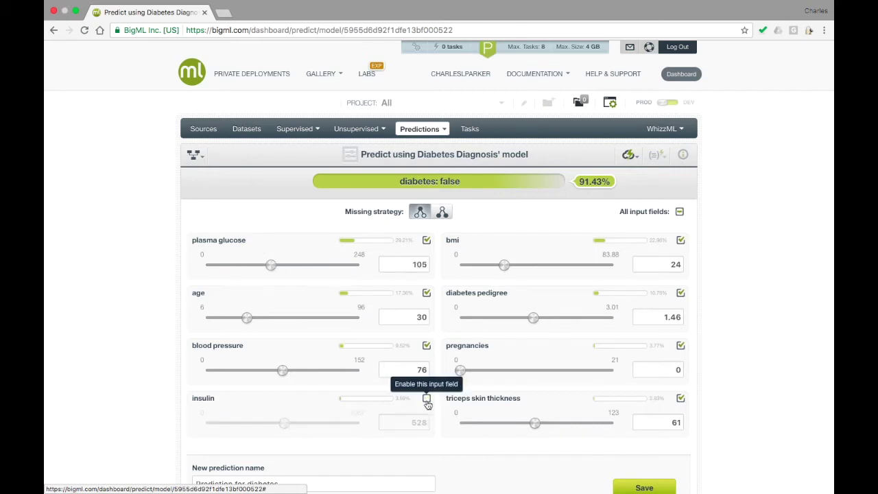
click(681, 399)
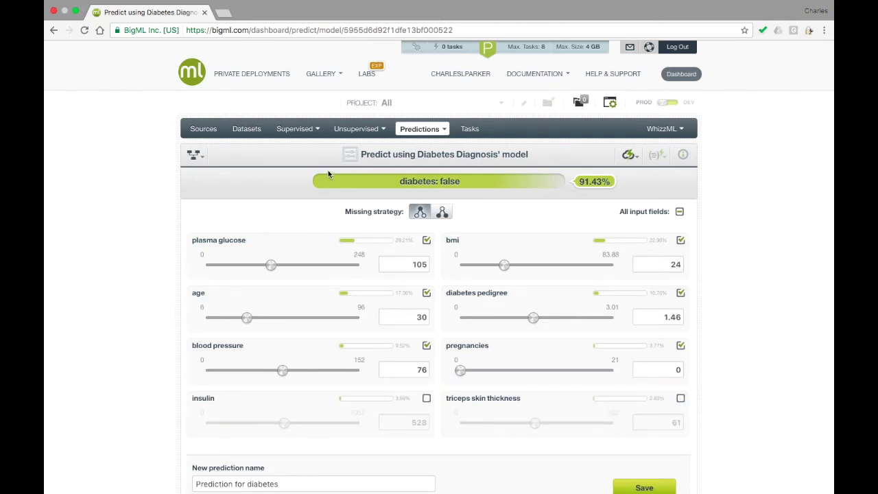
click(296, 132)
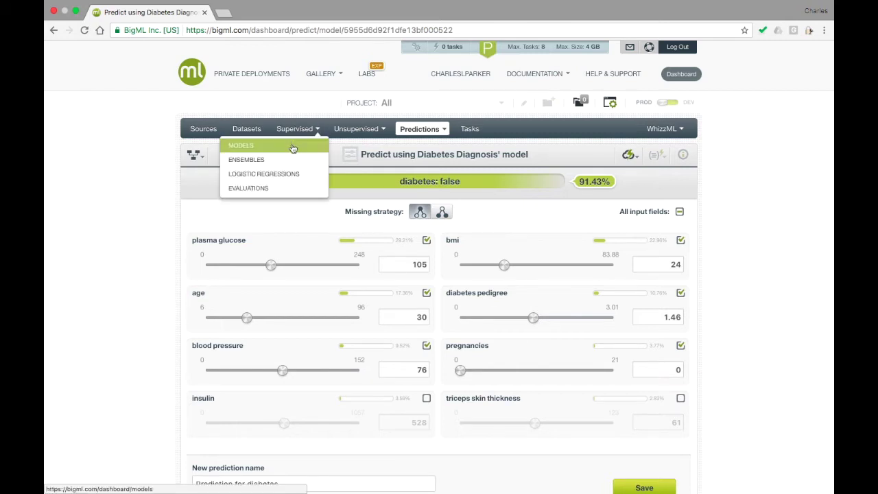
From Supervised > Ensembles, open the Diabetes Diagnosis' ensemble and launch its Predict form.
click(290, 160)
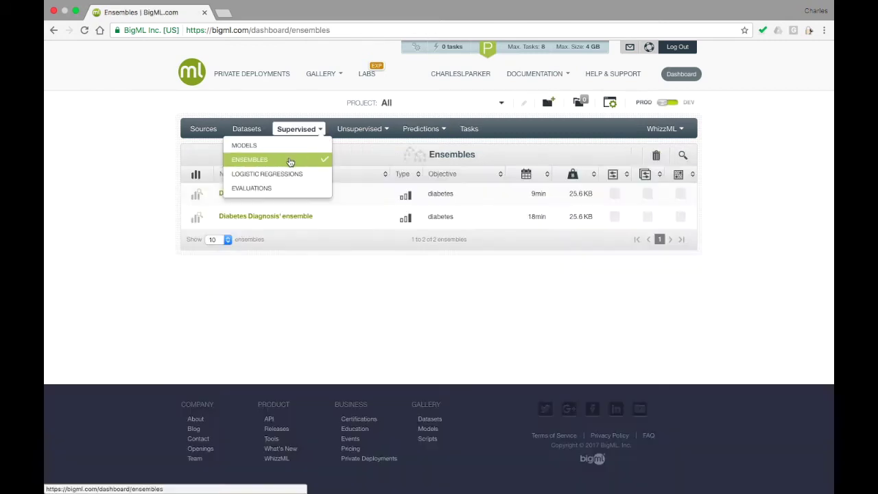
click(304, 218)
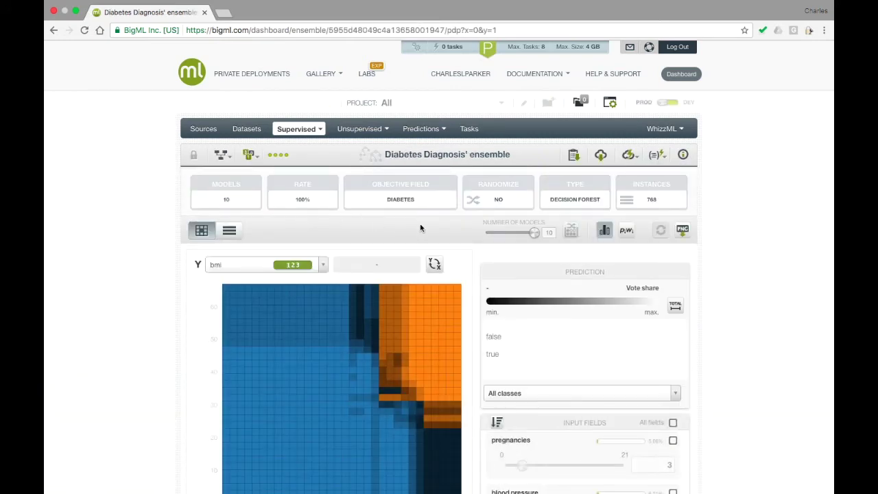
mouse_move(628, 157)
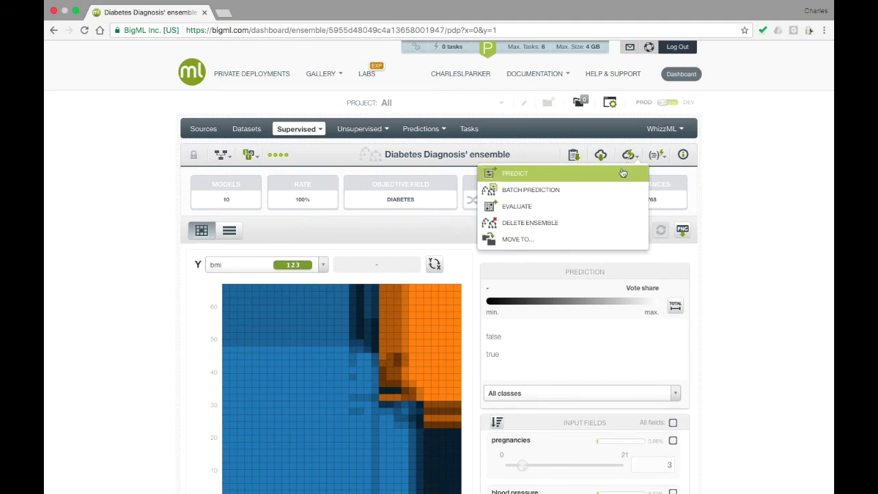
click(618, 180)
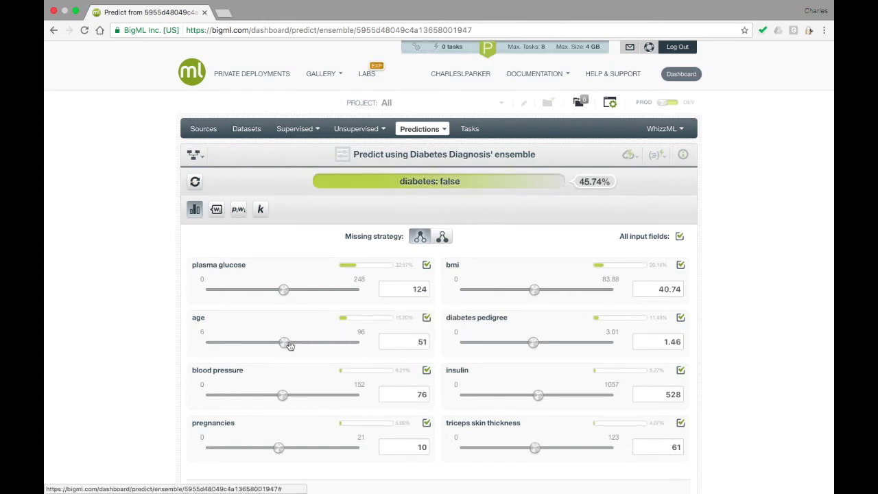
Set the ensemble inputs to age 34, bmi 24 and plasma glucose 63, using Probability Weighted combining.
drag(289, 345, 260, 345)
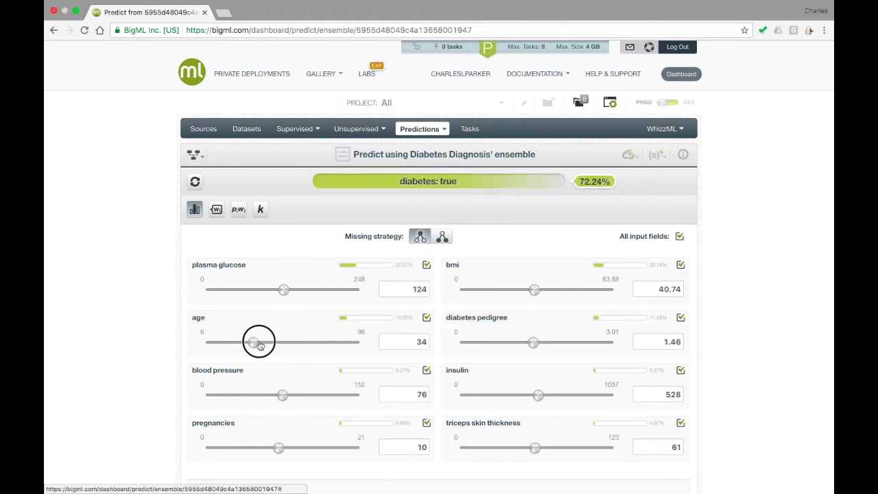
drag(259, 345, 256, 343)
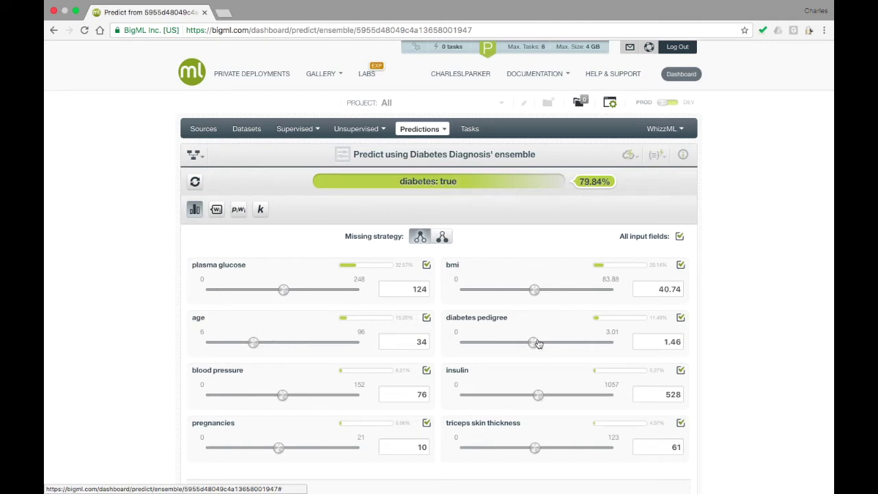
drag(534, 292, 504, 293)
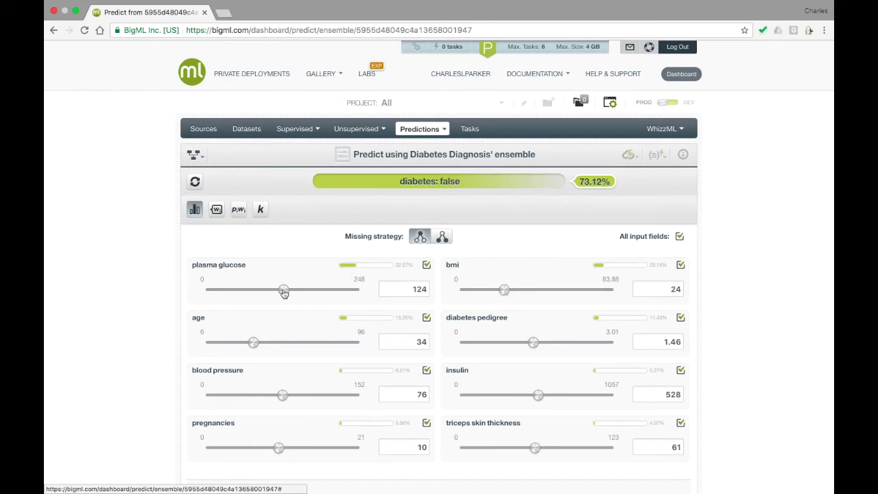
drag(283, 293, 245, 293)
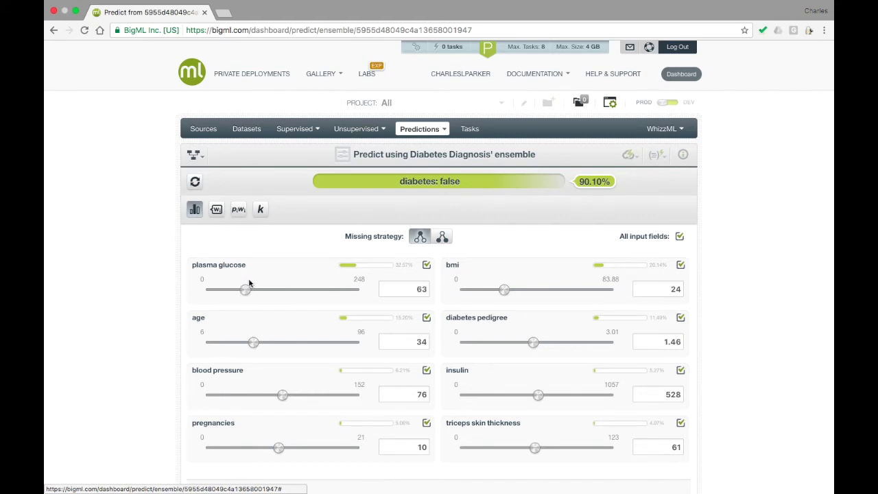
click(240, 213)
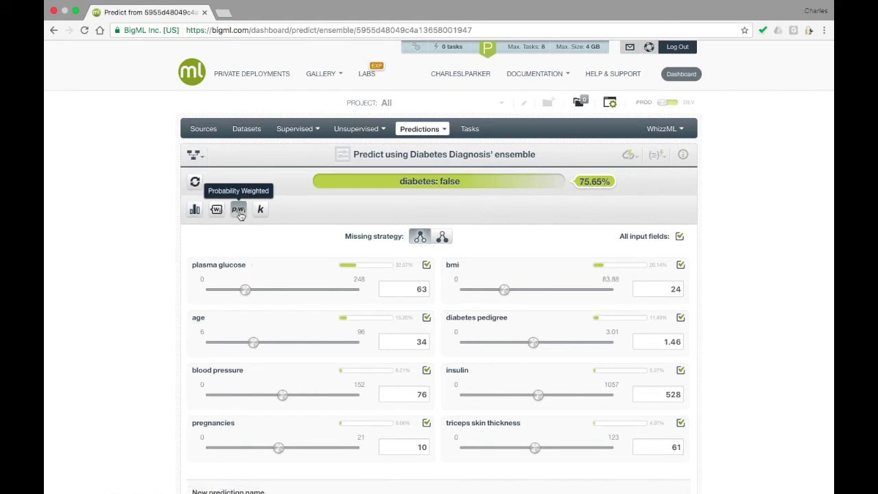
Try Plurality, then Confidence Weighted, then return to Probability Weighted voting at 75.65%.
click(197, 213)
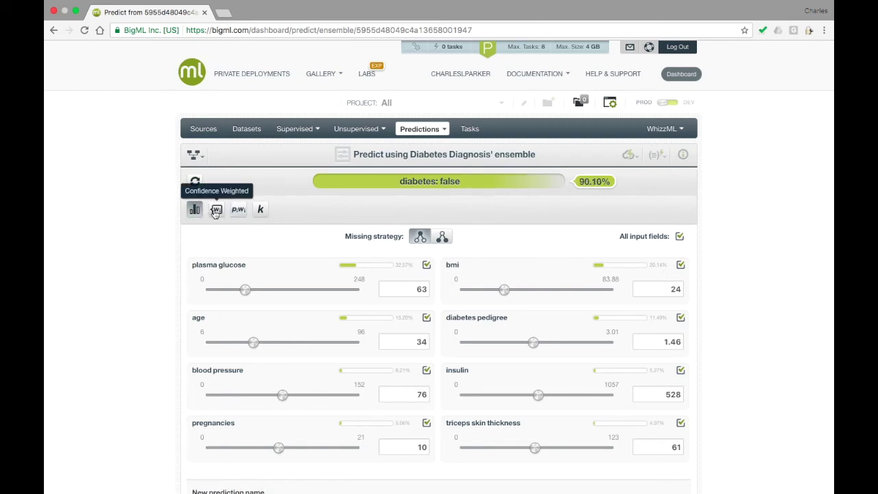
click(216, 211)
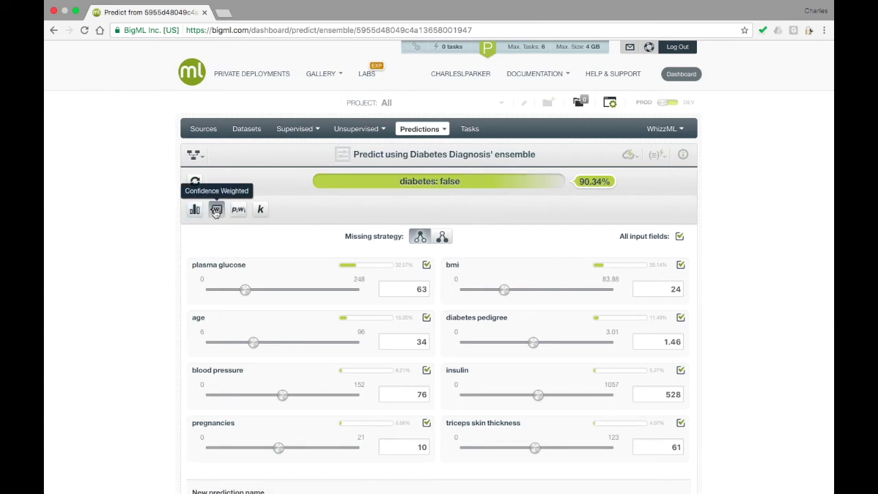
click(238, 210)
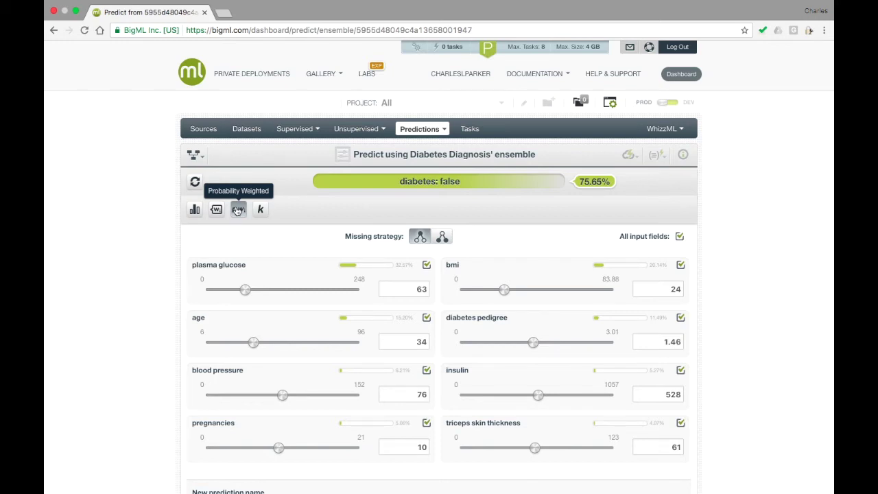
Go back to Supervised > Models, open the Diabetes Diagnosis' model and show its actions menu.
mouse_move(300, 128)
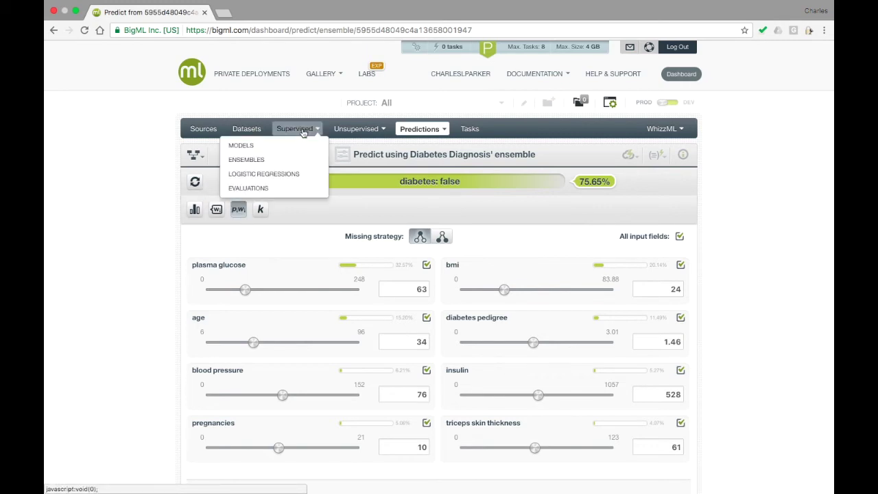
click(300, 145)
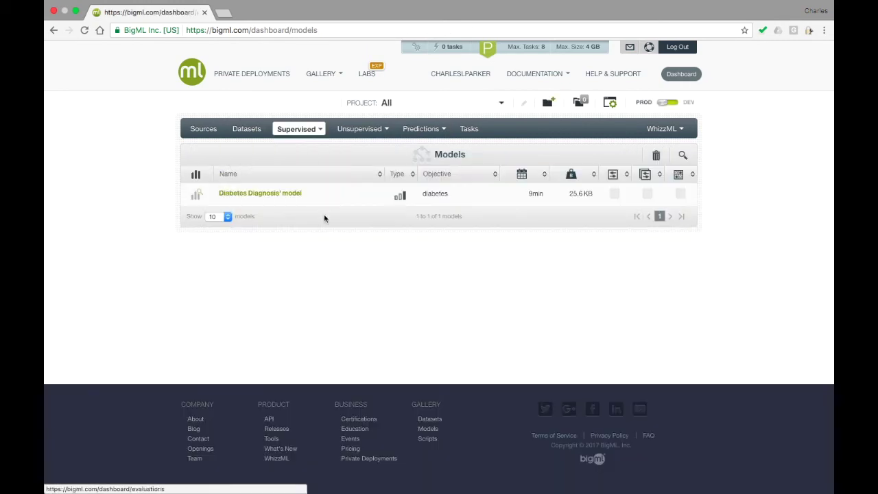
click(276, 195)
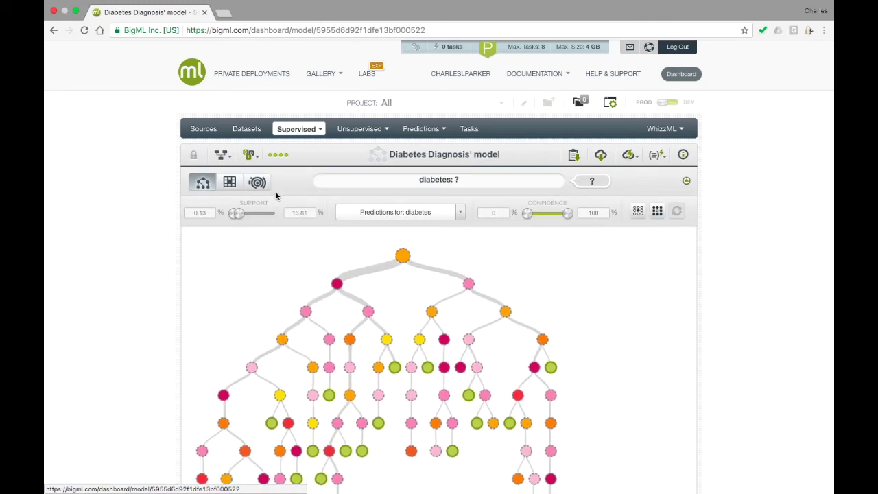
click(628, 155)
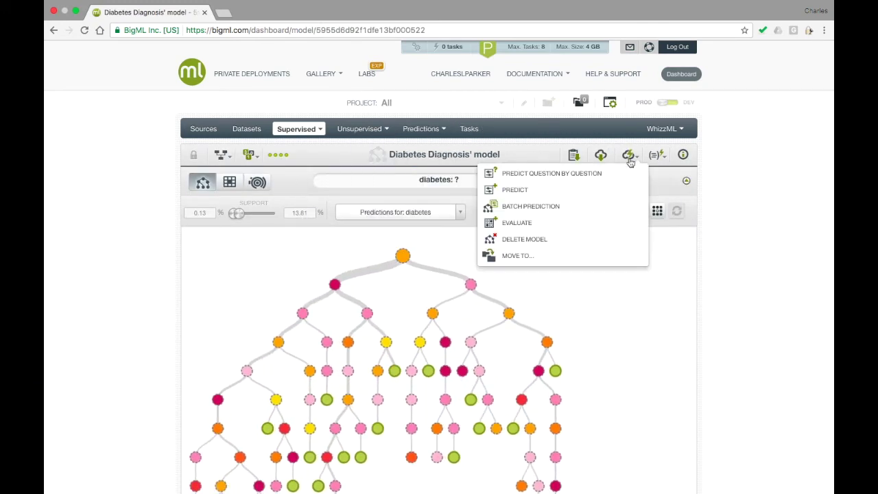
Start a batch prediction from the model and pick the Diabetes Diagnosis dataset by searching 'Dia'.
click(628, 205)
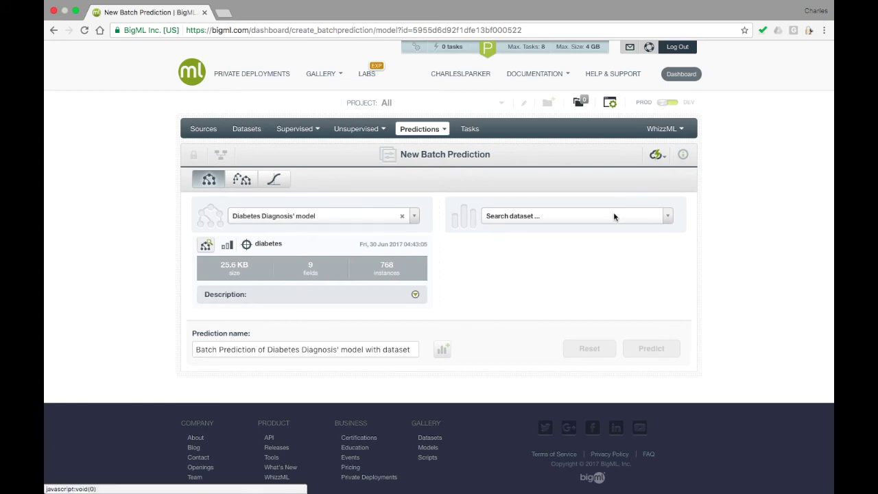
click(614, 216)
text(Dia)
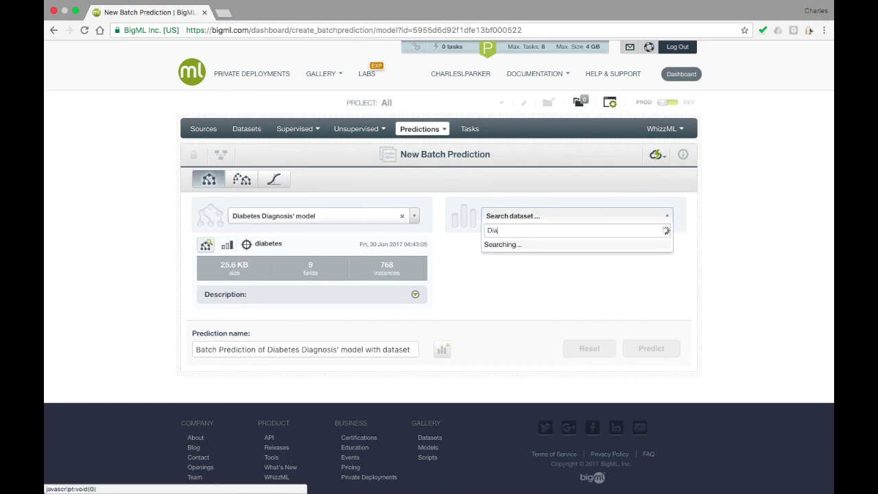
key(Return)
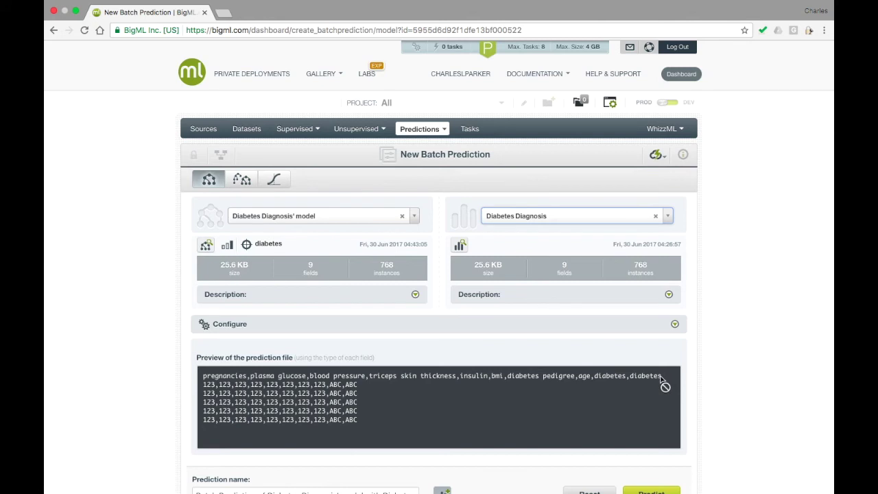
Expand the configuration and output settings, then remove bmi and insulin from the output fields.
click(629, 332)
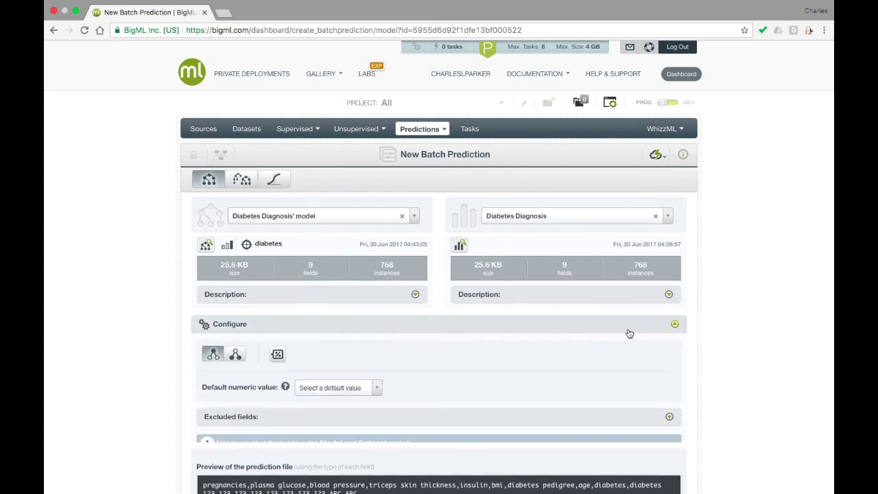
scroll(597, 371, down, 5)
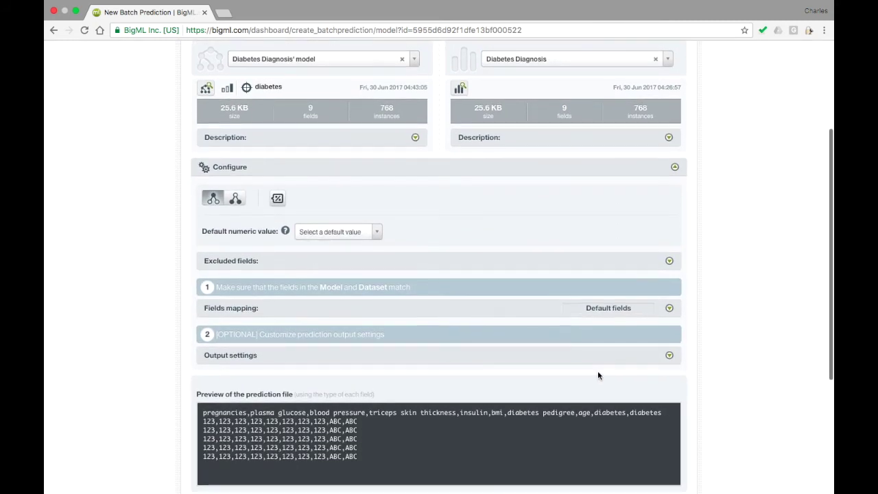
click(590, 359)
scroll(590, 361, down, 5)
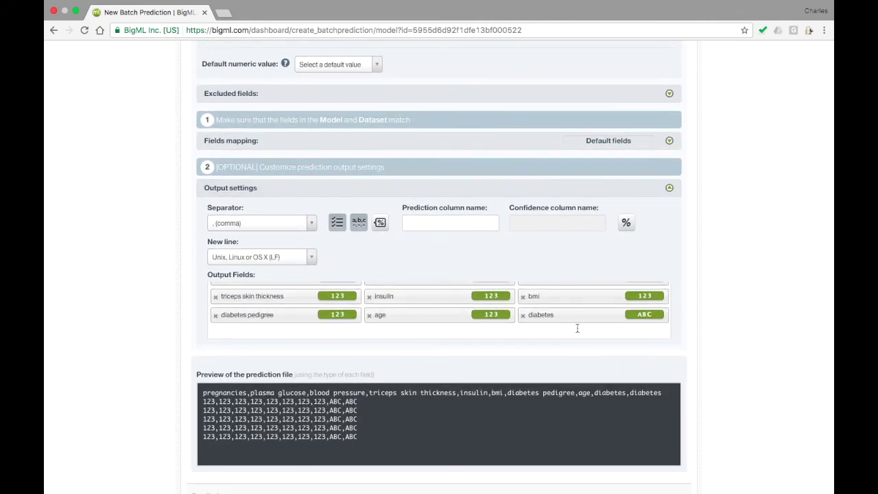
scroll(573, 314, up, 2)
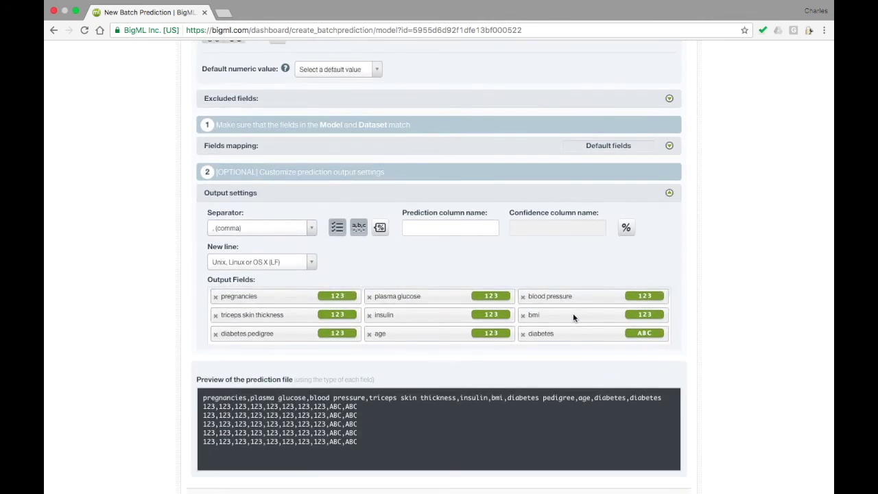
click(522, 315)
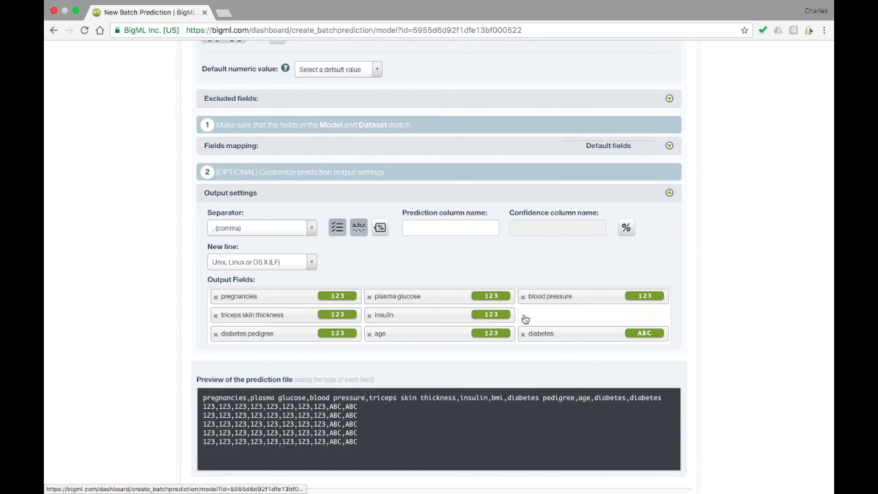
click(369, 316)
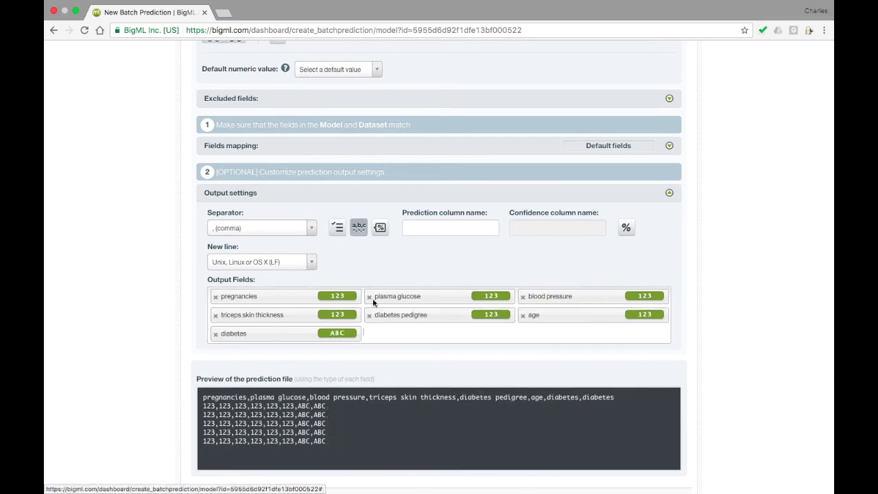
Name the prediction column 'Diabetes Prediction'.
click(426, 229)
text(Dia)
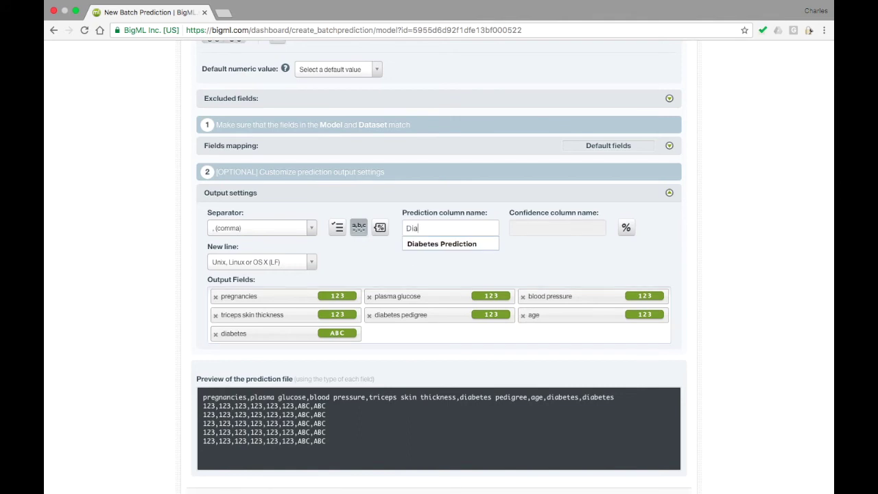
key(Down)
key(Return)
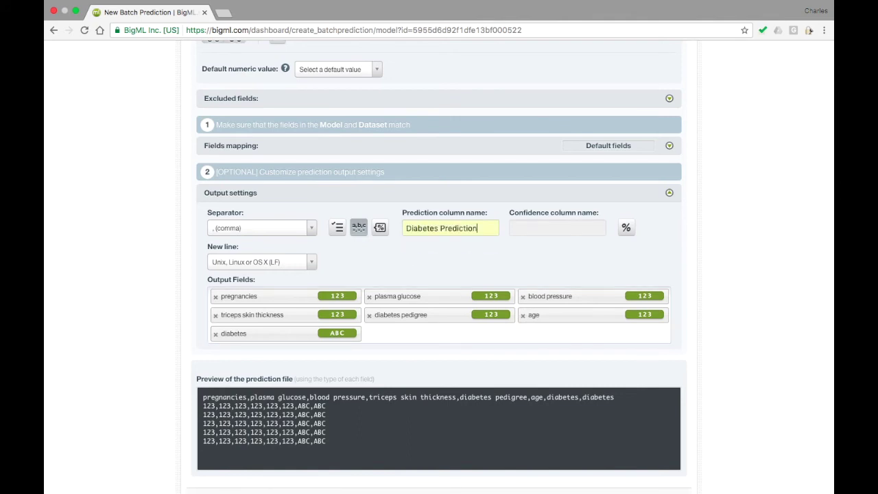
Add a confidence column named 'Prediction Confidence'.
click(380, 229)
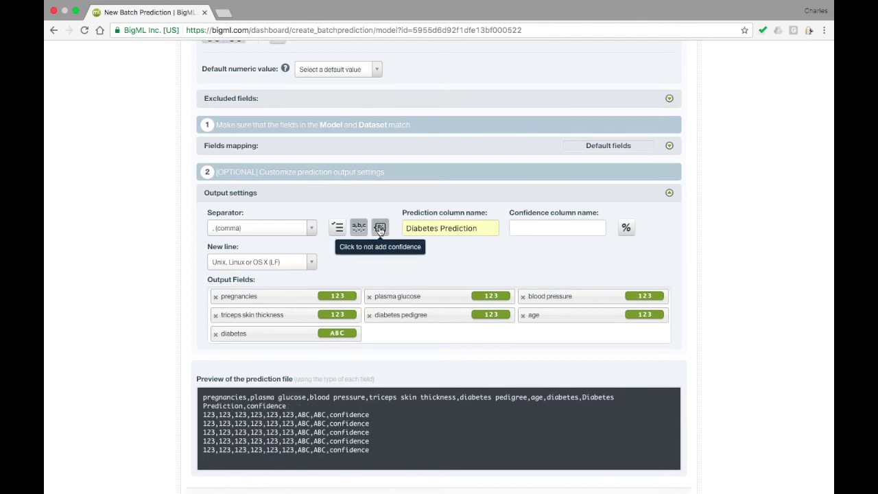
text(Pre)
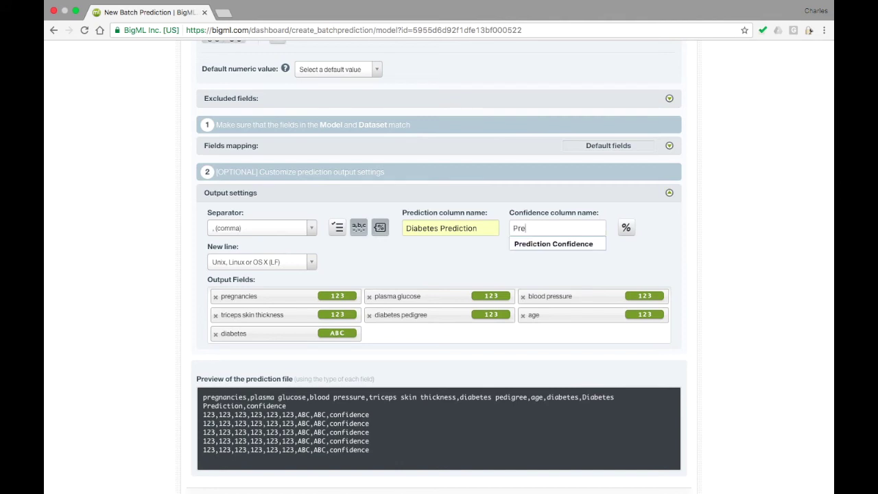
key(BackSpace)
key(Down)
key(Return)
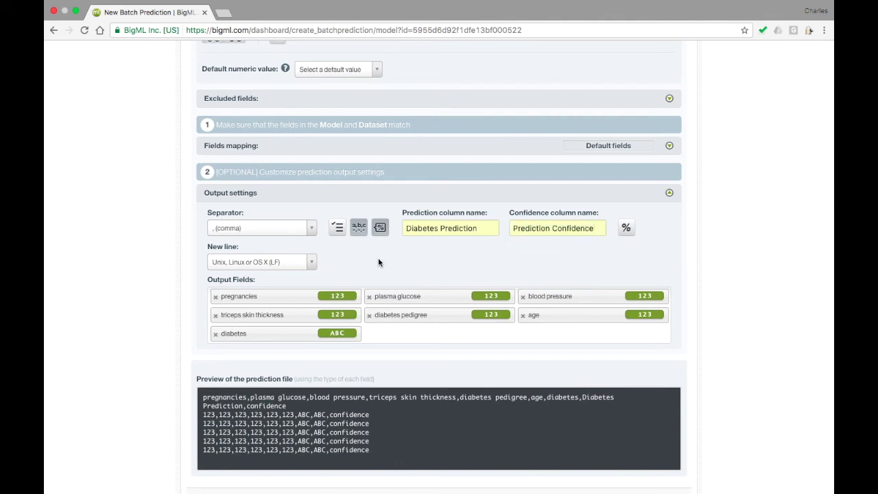
scroll(378, 259, down, 3)
Run the batch prediction to preview each row's Diabetes Prediction and Prediction Confidence values.
scroll(378, 258, down, 1)
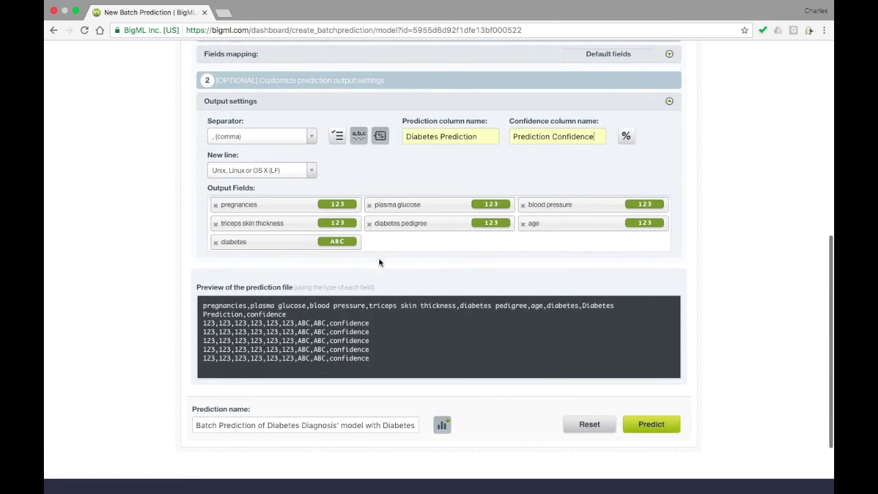
click(647, 429)
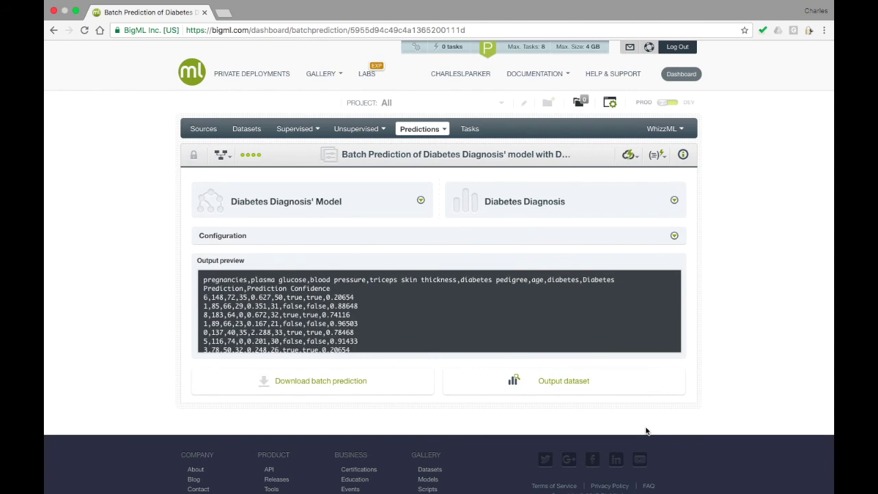
Review the output dataset's Diabetes Prediction and Prediction Confidence histograms, then return to the batch prediction page.
click(591, 380)
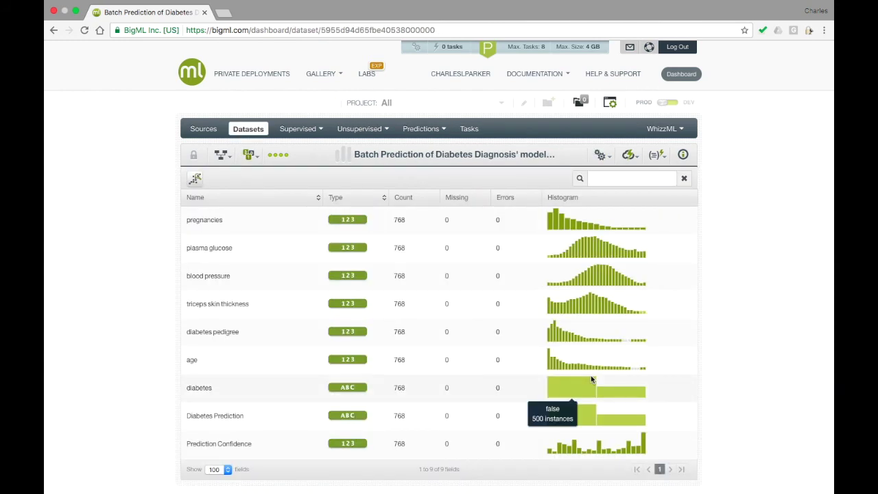
scroll(637, 377, down, 1)
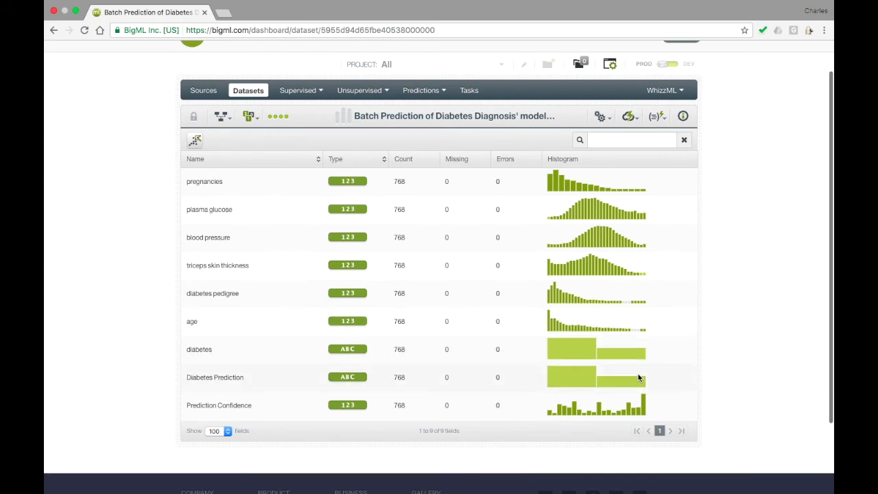
mouse_move(590, 376)
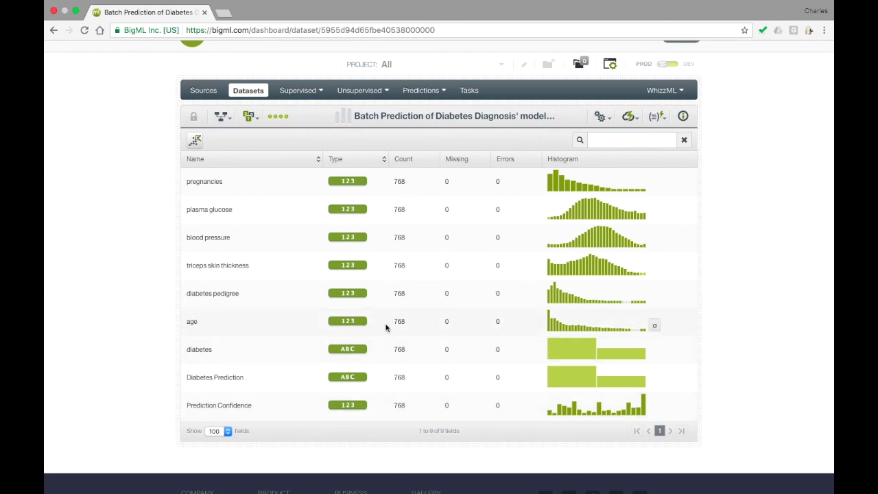
scroll(385, 327, up, 2)
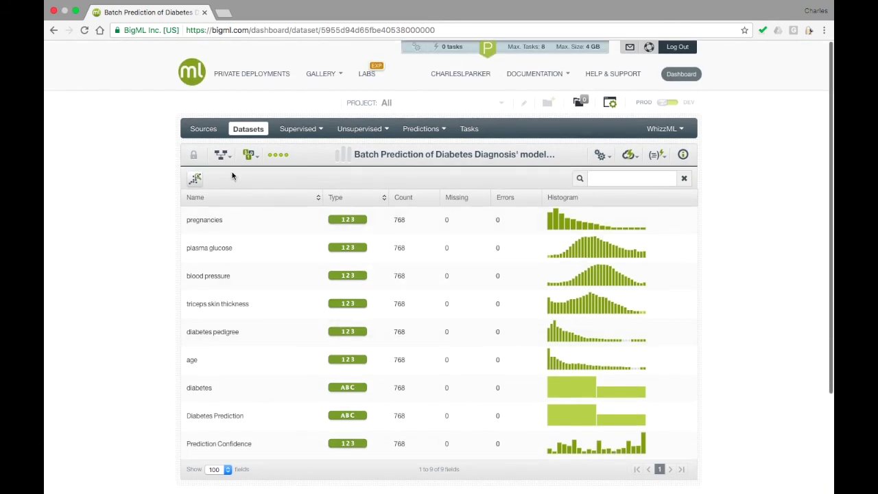
click(53, 33)
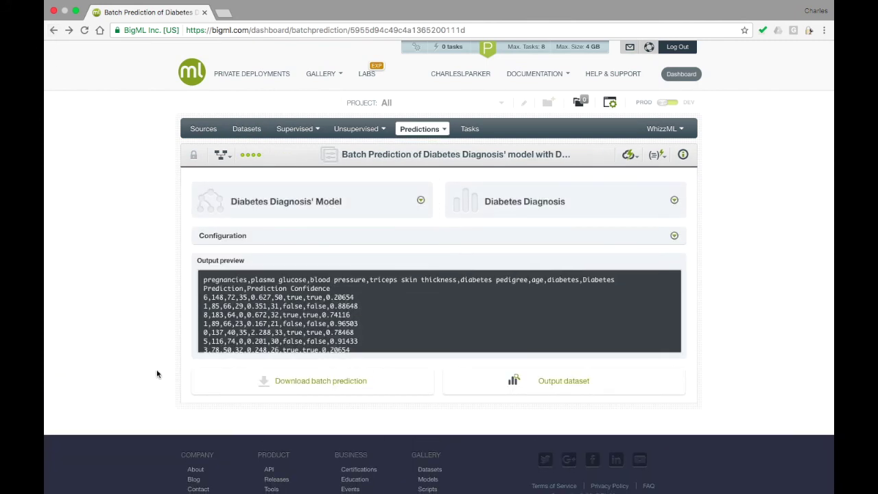
Download the batch prediction CSV and open it in Numbers.
click(306, 381)
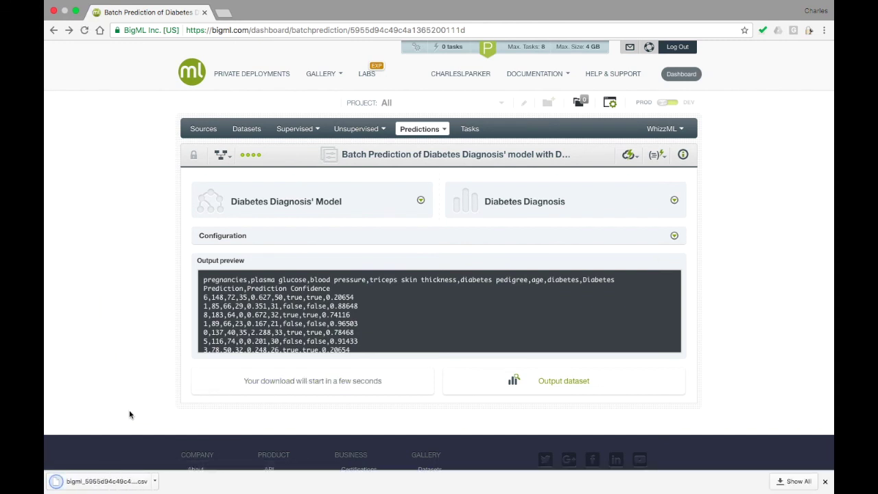
click(120, 487)
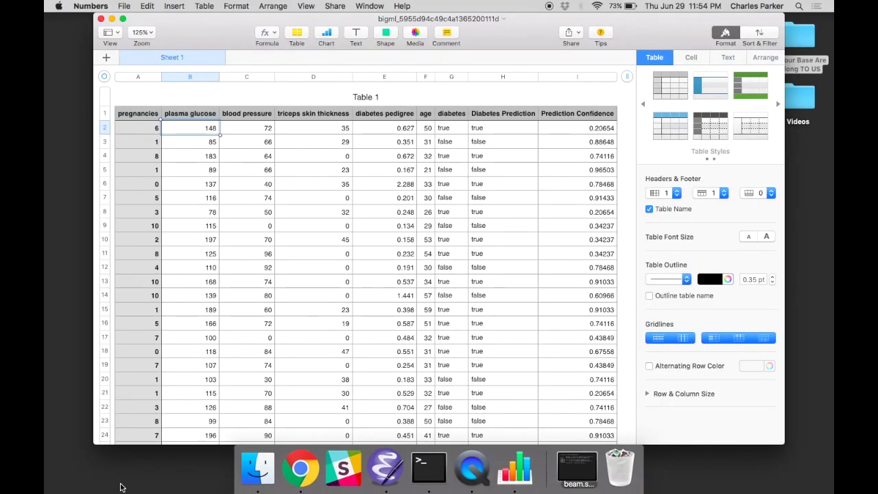
click(226, 199)
key(Right)
key(Right)
key(Right)
key(Right)
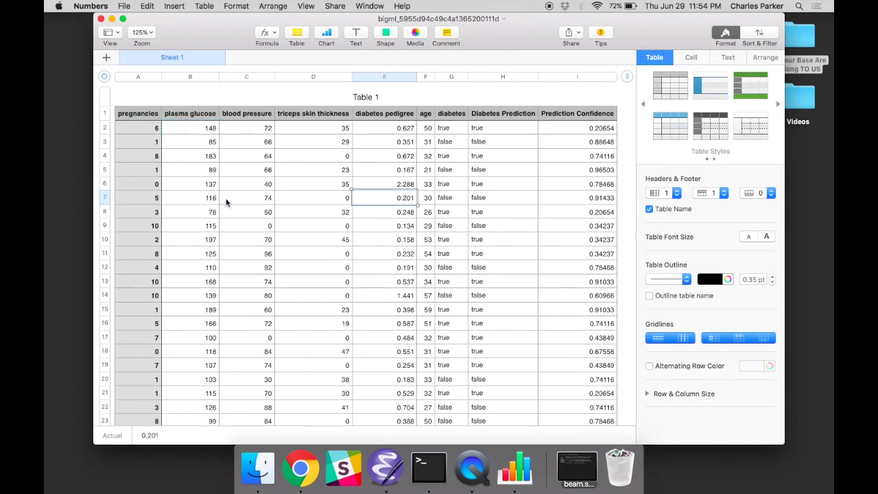
key(Right)
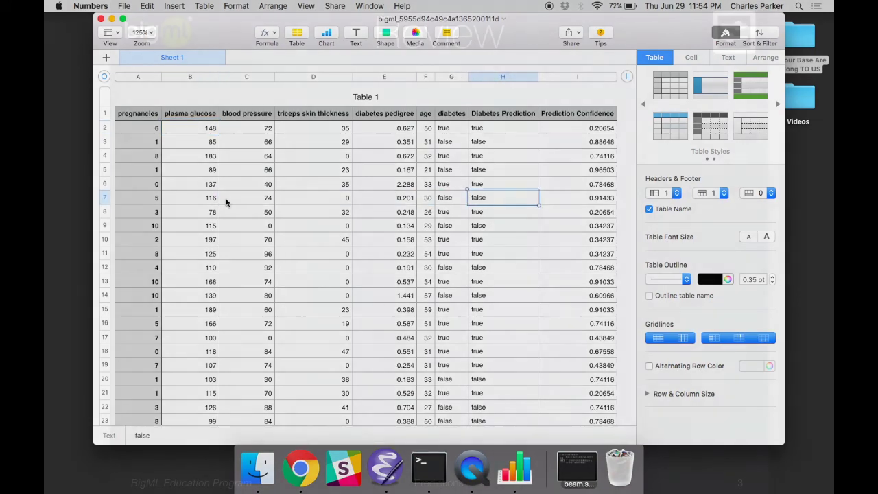